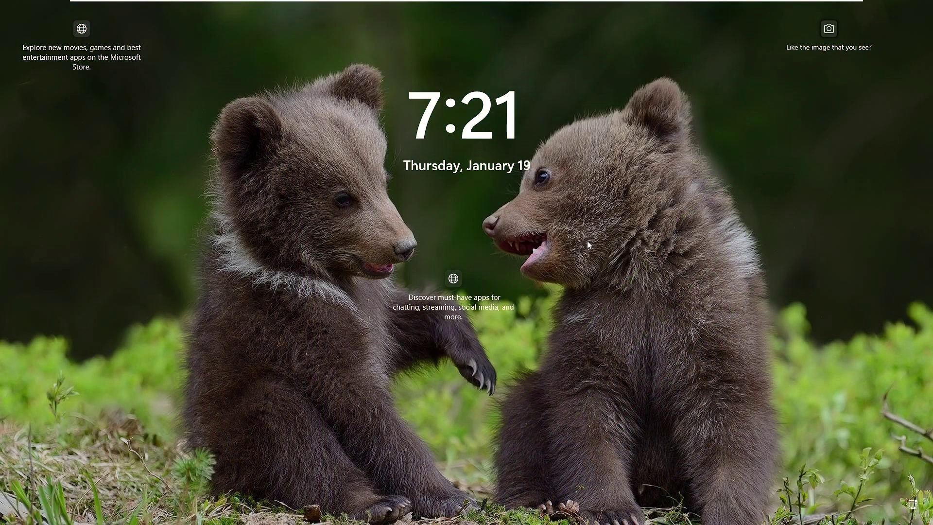
# Step: Dismiss the bear-cubs lock screen to bring up the password sign-in screen
pyautogui.click(587, 242)
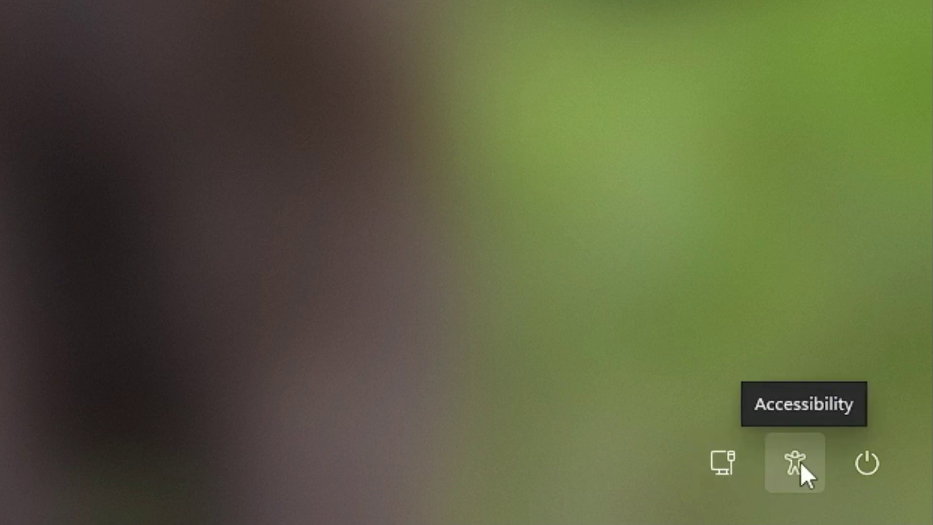
# Step: Turn on the on-screen keyboard from sign-in Accessibility and move it below the password field
pyautogui.click(800, 463)
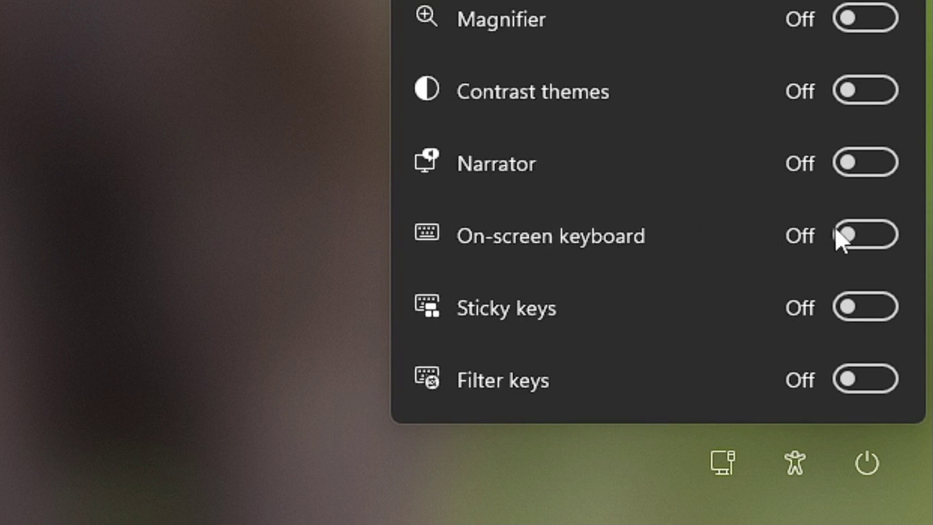
pyautogui.click(869, 241)
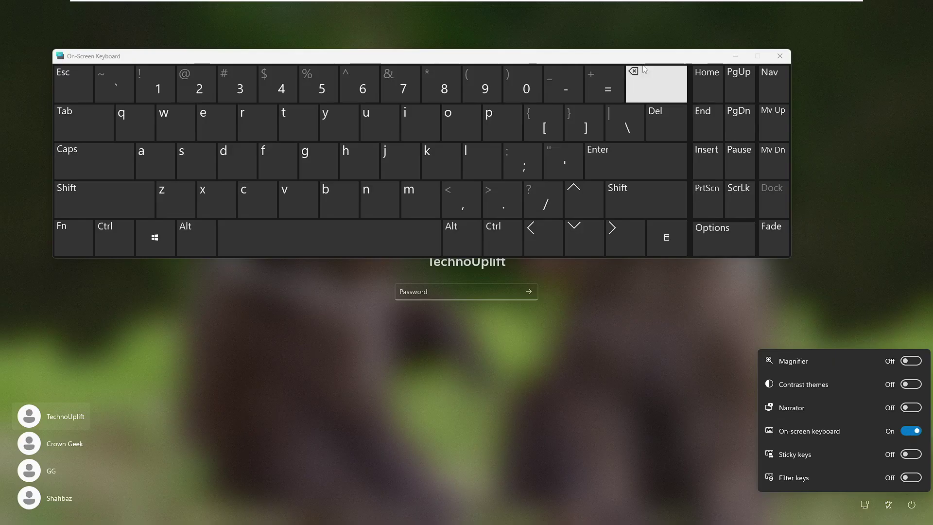
pyautogui.moveTo(640, 61); pyautogui.dragTo(733, 322)
# Step: Enter the account password with the on-screen keyboard and sign in
pyautogui.click(399, 291)
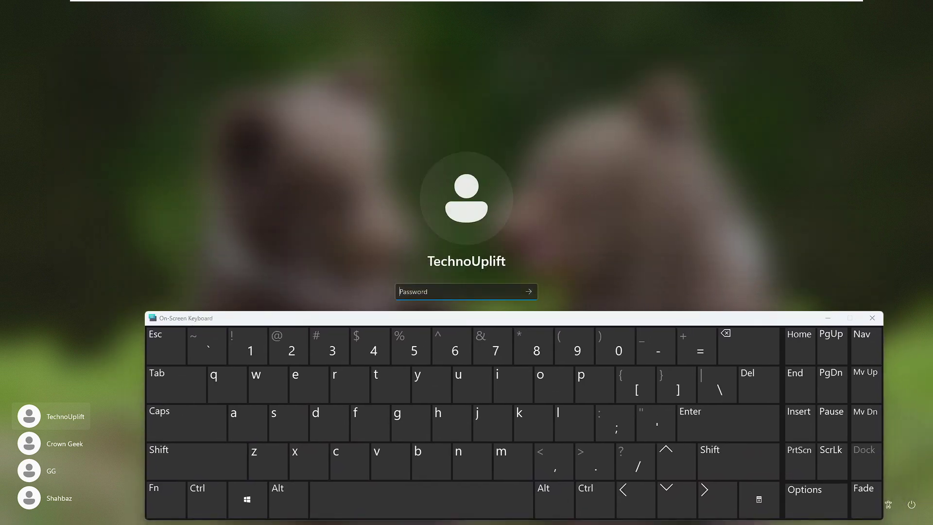
pyautogui.click(280, 421)
pyautogui.click(457, 421)
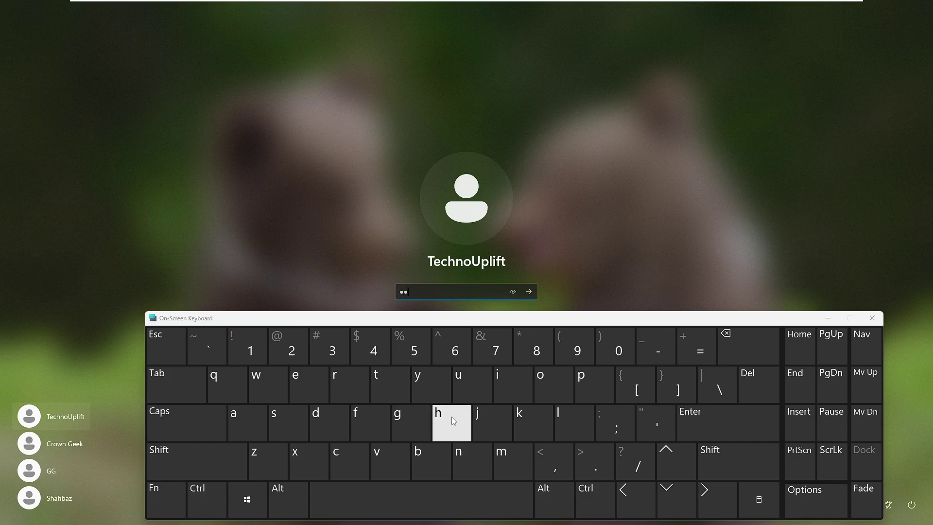
pyautogui.click(424, 456)
pyautogui.click(428, 384)
pyautogui.click(236, 423)
pyautogui.click(262, 460)
pyautogui.click(194, 462)
pyautogui.click(294, 355)
pyautogui.click(529, 292)
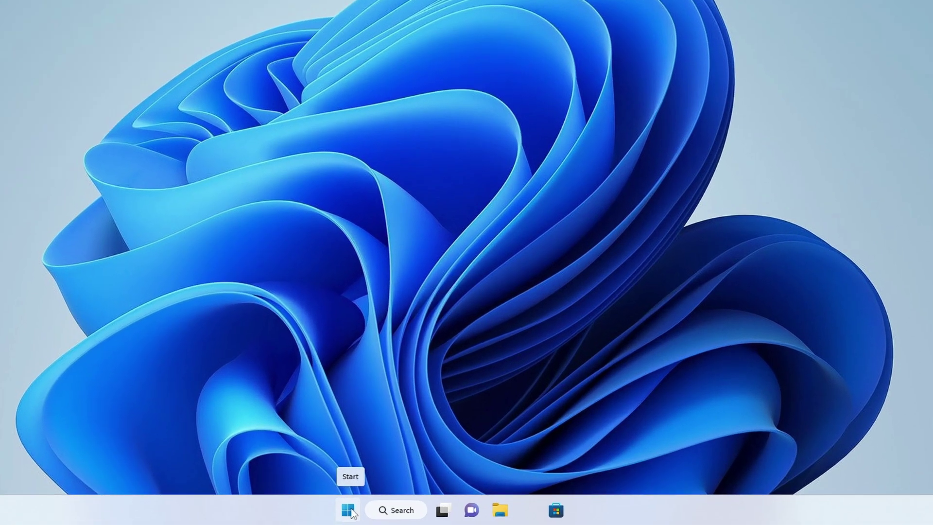
# Step: Open the Accessibility > Keyboard page in Settings
pyautogui.rightClick(387, 514)
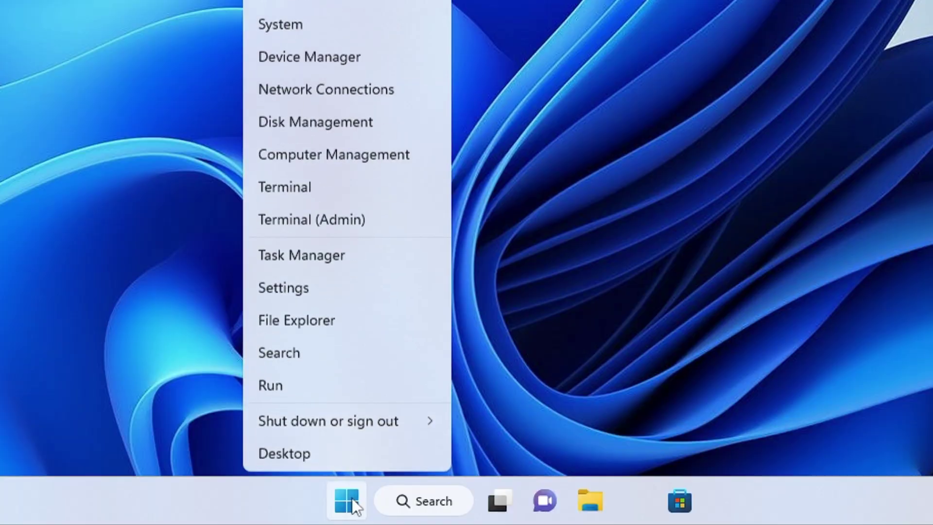
pyautogui.click(282, 290)
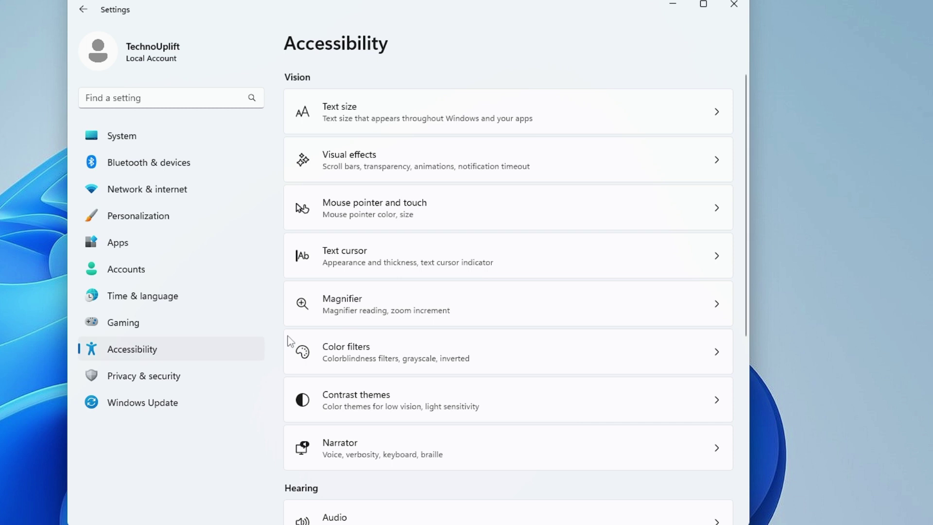
pyautogui.scroll(-3, 366, 292)
pyautogui.scroll(-4, 368, 293)
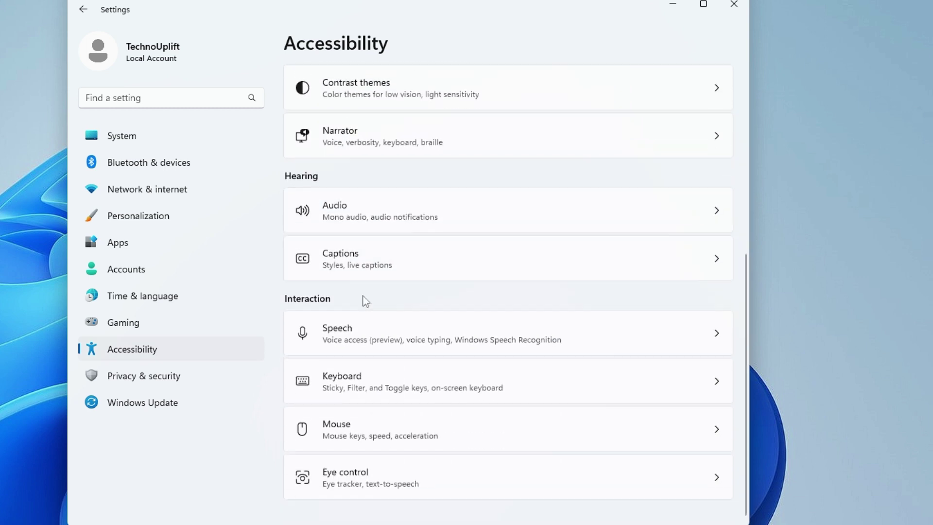
pyautogui.click(354, 385)
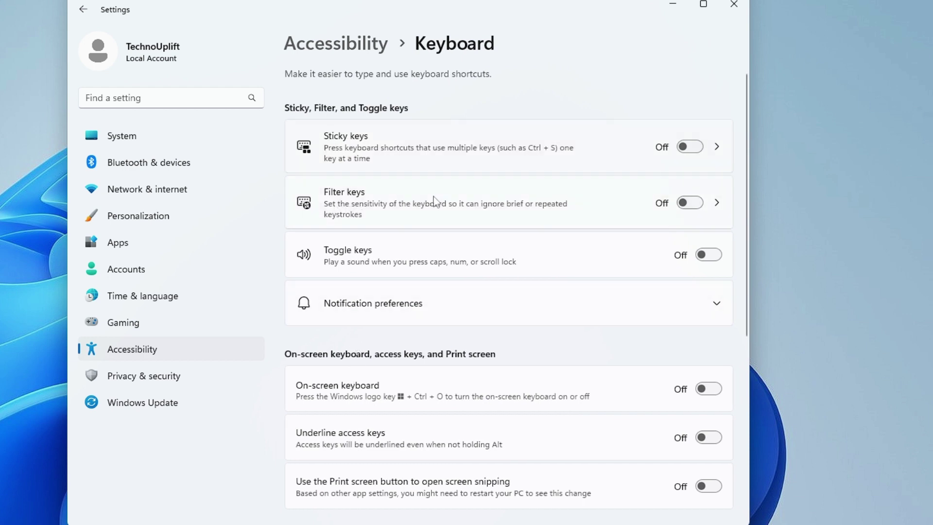
# Step: Switch Filter keys on and close Settings
pyautogui.click(689, 205)
pyautogui.click(688, 205)
pyautogui.click(688, 204)
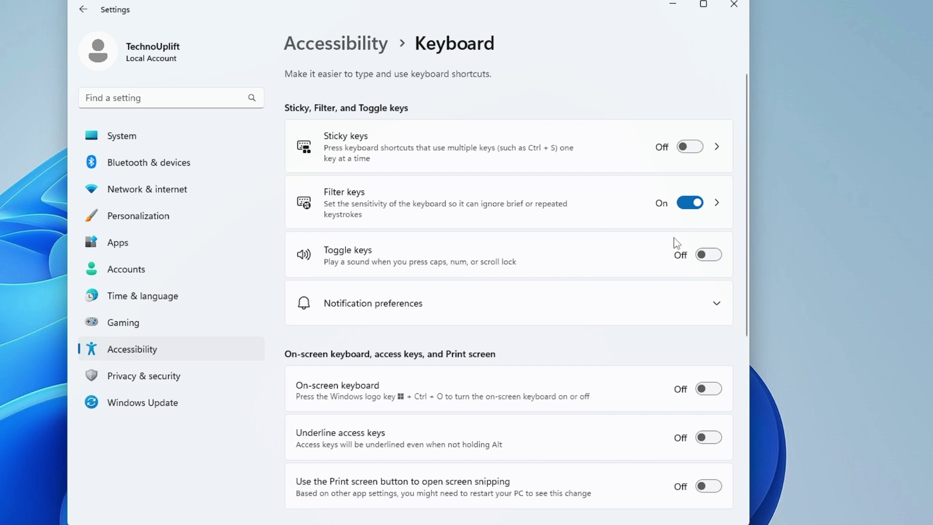
pyautogui.click(734, 4)
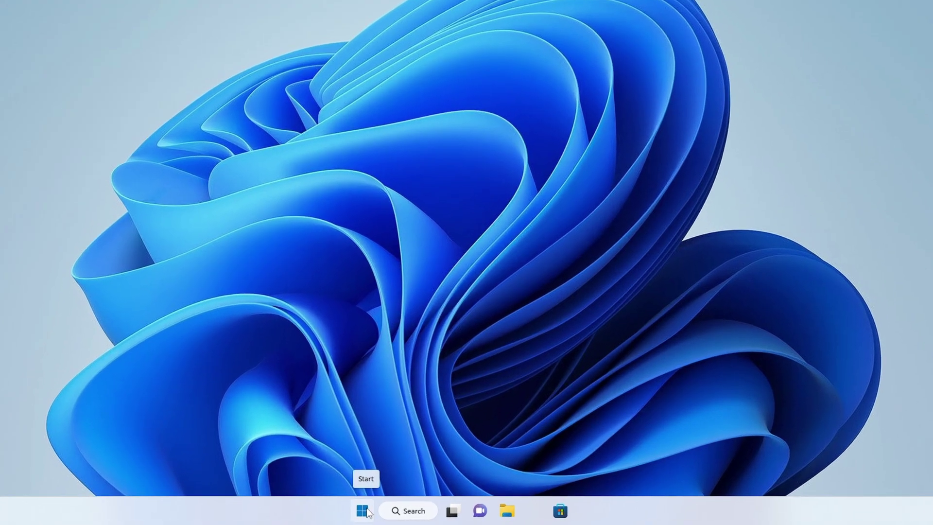
# Step: Open Device Manager and select Standard PS/2 Keyboard under Keyboards
pyautogui.rightClick(389, 514)
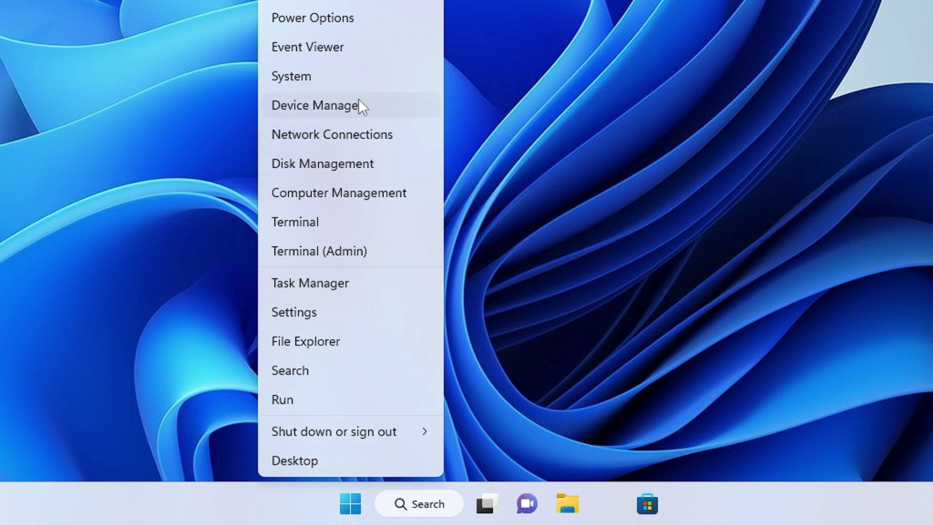
pyautogui.click(346, 106)
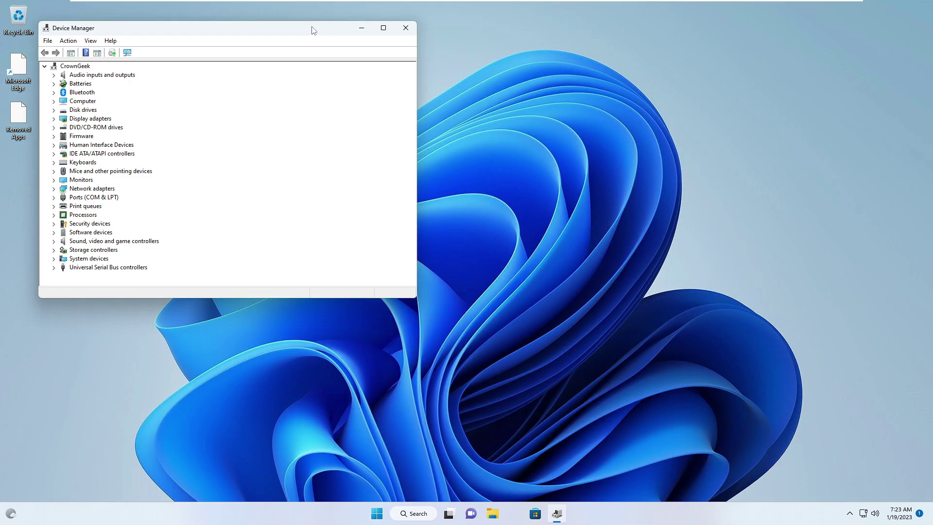
pyautogui.moveTo(314, 30); pyautogui.dragTo(639, 147)
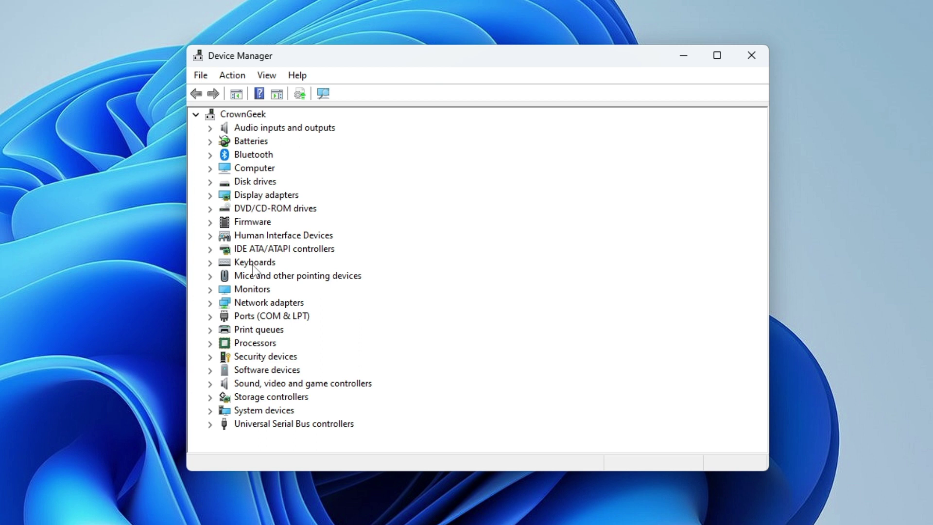
pyautogui.doubleClick(256, 266)
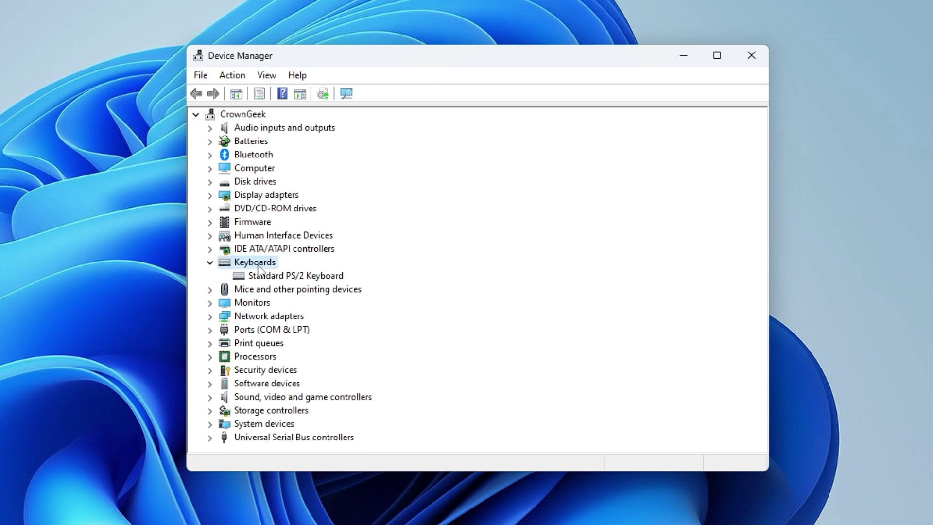
pyautogui.click(280, 275)
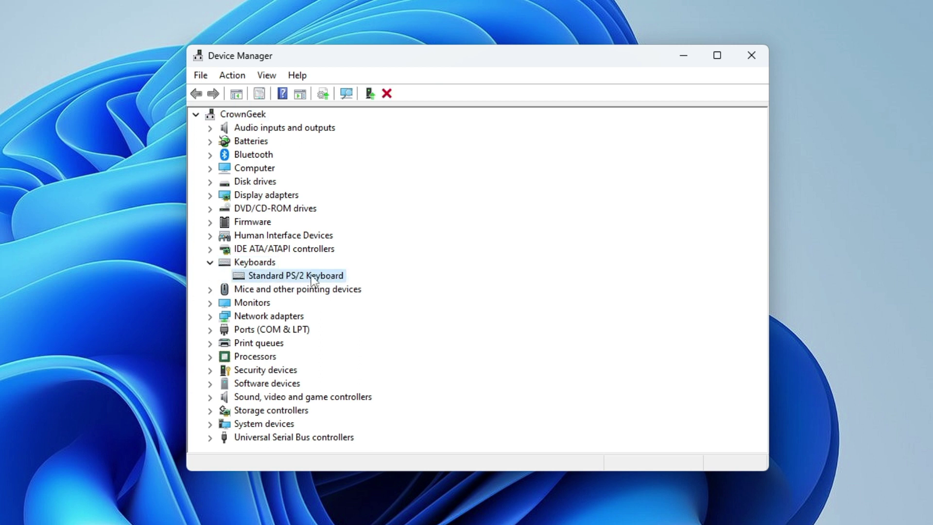
# Step: Search automatically for an updated keyboard driver, confirm the best is installed, and close
pyautogui.rightClick(311, 277)
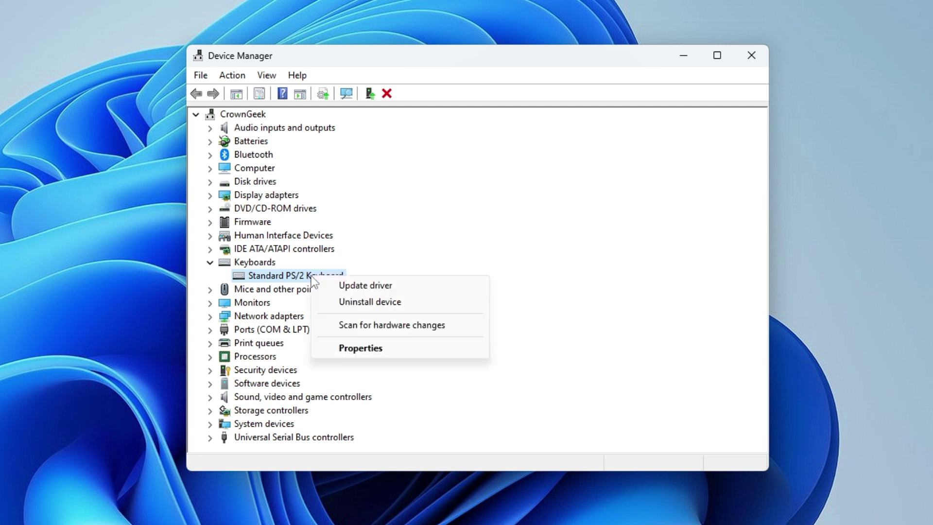
pyautogui.click(359, 287)
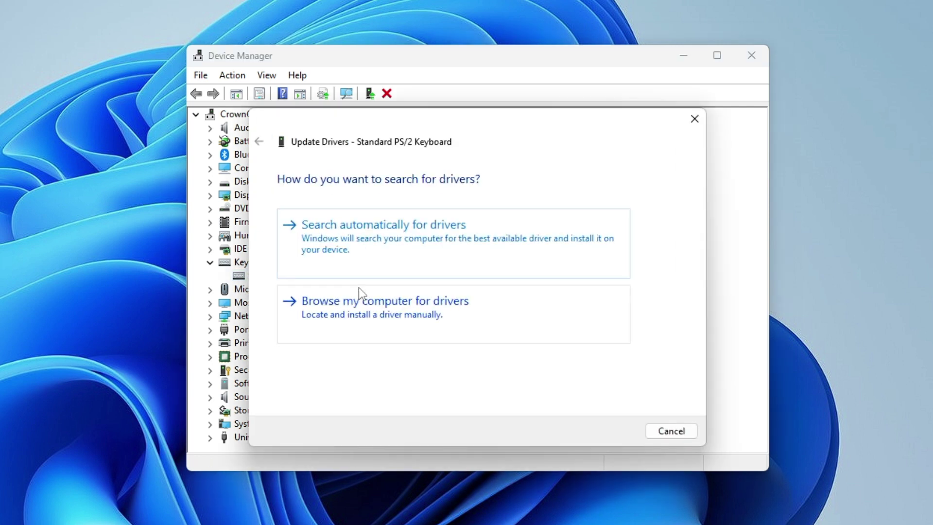
pyautogui.click(410, 241)
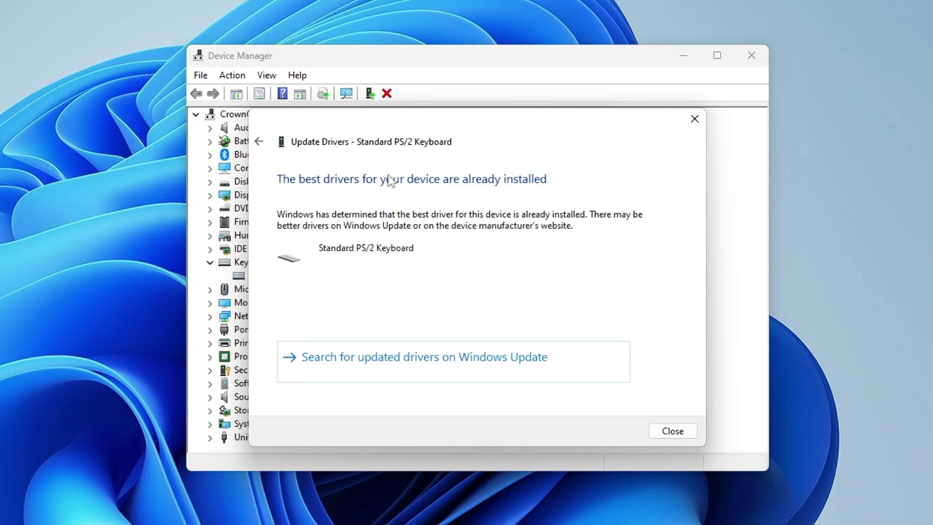
pyautogui.click(673, 432)
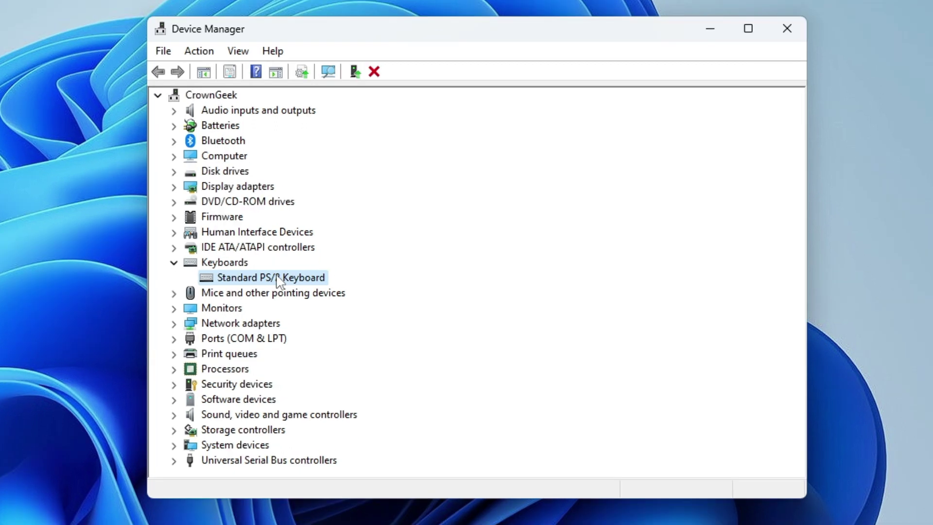
# Step: Start uninstalling the Standard PS/2 Keyboard, then cancel to keep it installed
pyautogui.rightClick(278, 281)
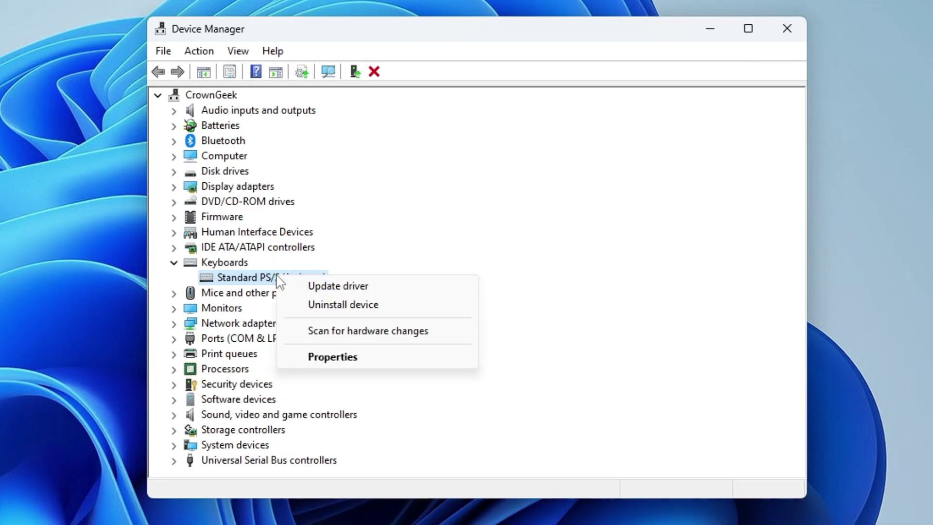
pyautogui.click(322, 305)
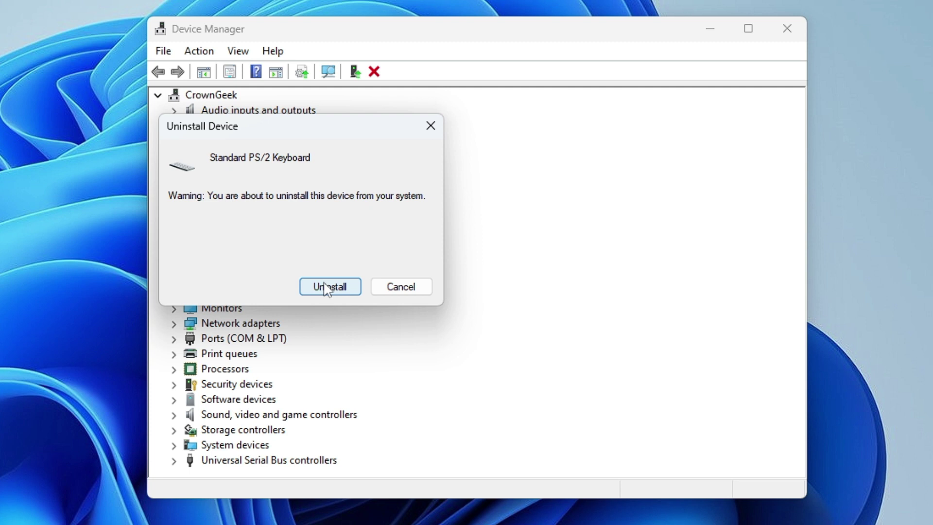
pyautogui.click(388, 290)
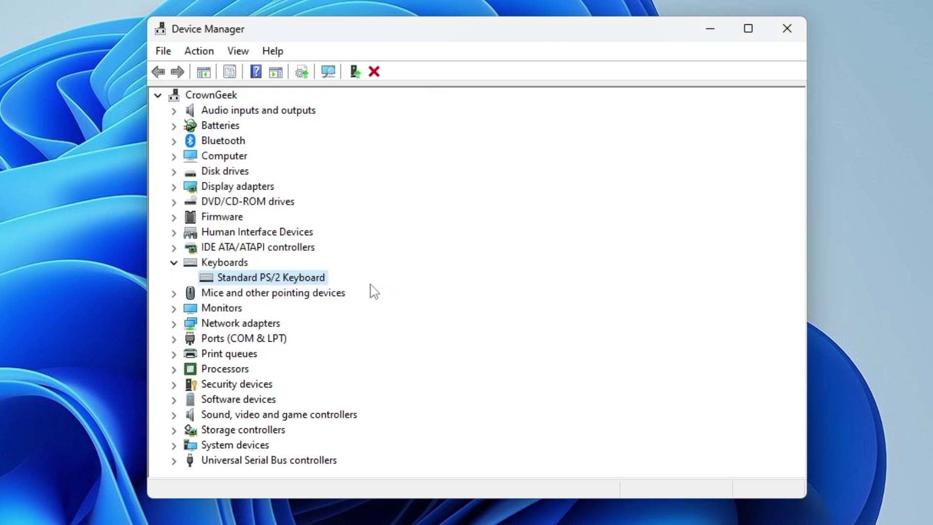
# Step: Close Device Manager and bring up the Start button's system tools menu
pyautogui.click(800, 28)
pyautogui.rightClick(387, 514)
pyautogui.click(498, 420)
# Step: Switch On-screen keyboard on under Settings > Accessibility > Keyboard and move it lower
pyautogui.rightClick(388, 514)
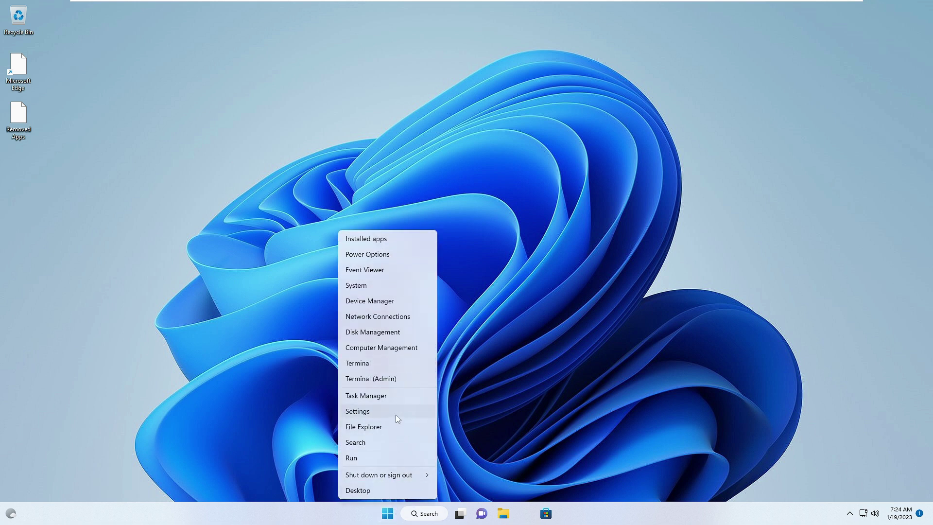
pyautogui.click(349, 411)
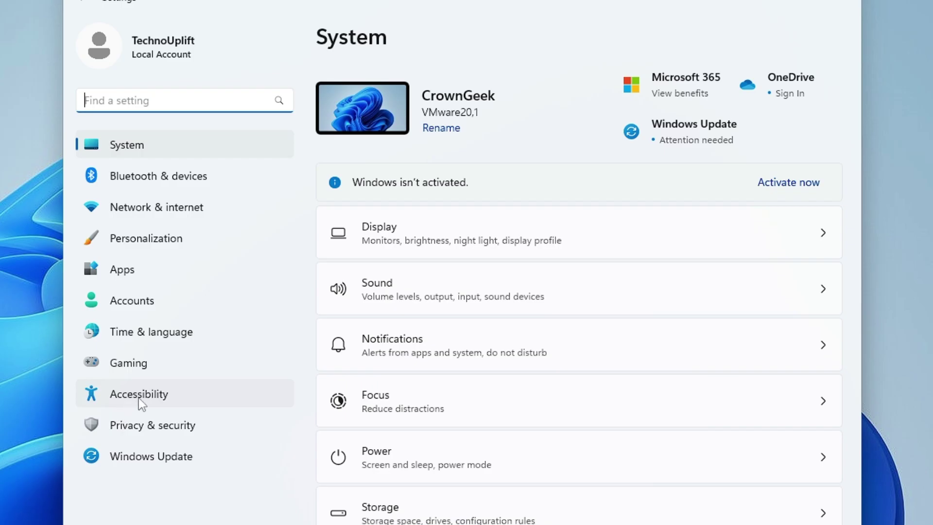
pyautogui.click(139, 395)
pyautogui.scroll(-6, 432, 262)
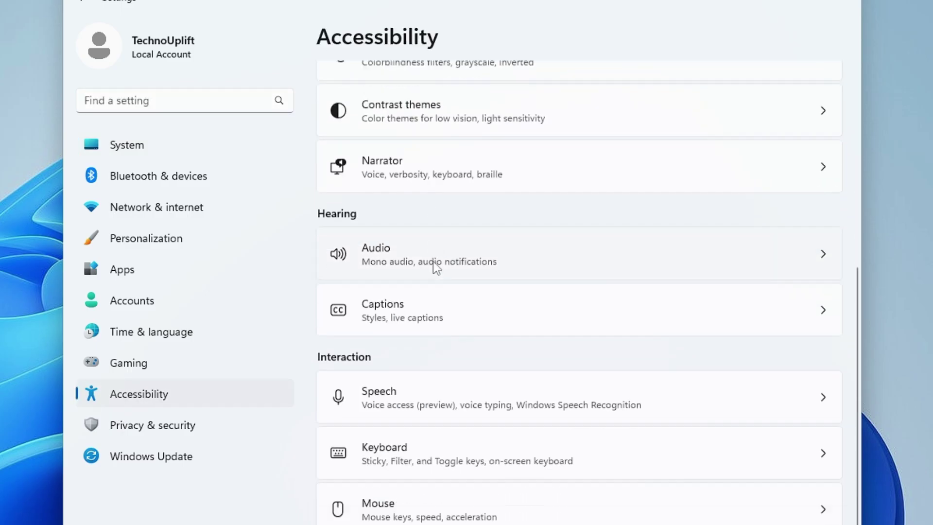
pyautogui.click(435, 437)
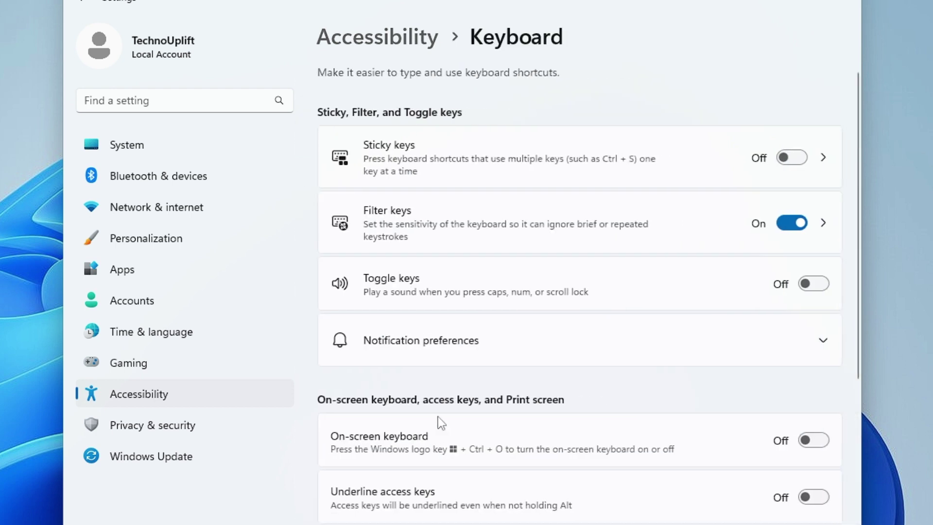
pyautogui.scroll(-3, 446, 371)
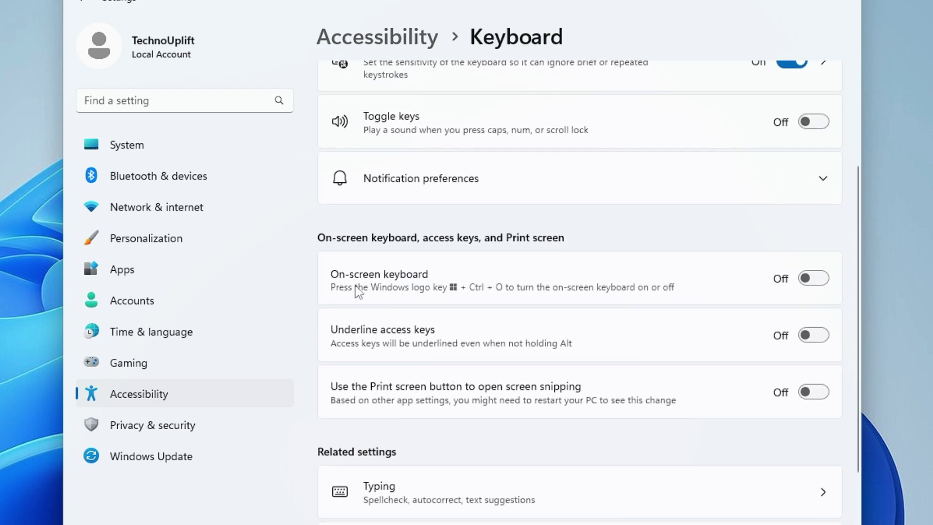
pyautogui.click(810, 284)
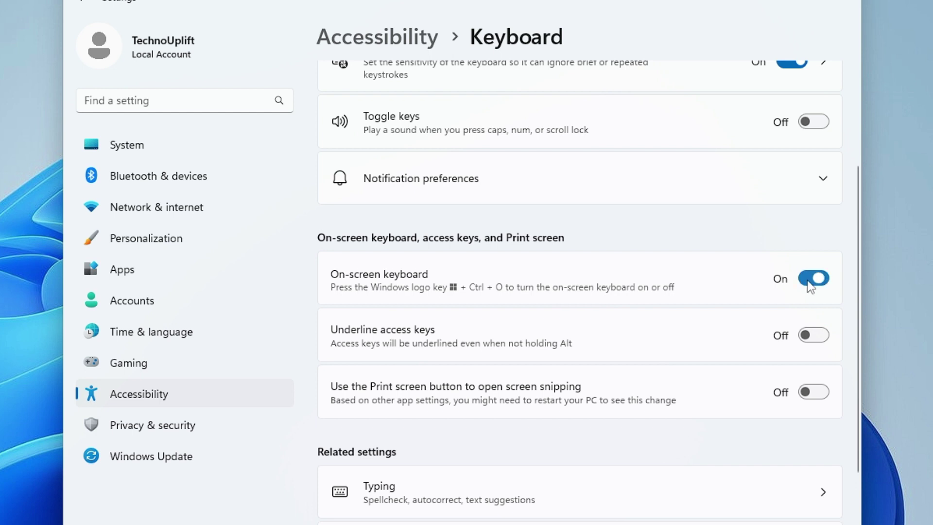
pyautogui.moveTo(721, 3); pyautogui.dragTo(737, 58)
# Step: Search 'task scheduler' using the on-screen keyboard and launch the Task Scheduler best match
pyautogui.moveTo(392, 57); pyautogui.dragTo(458, 200)
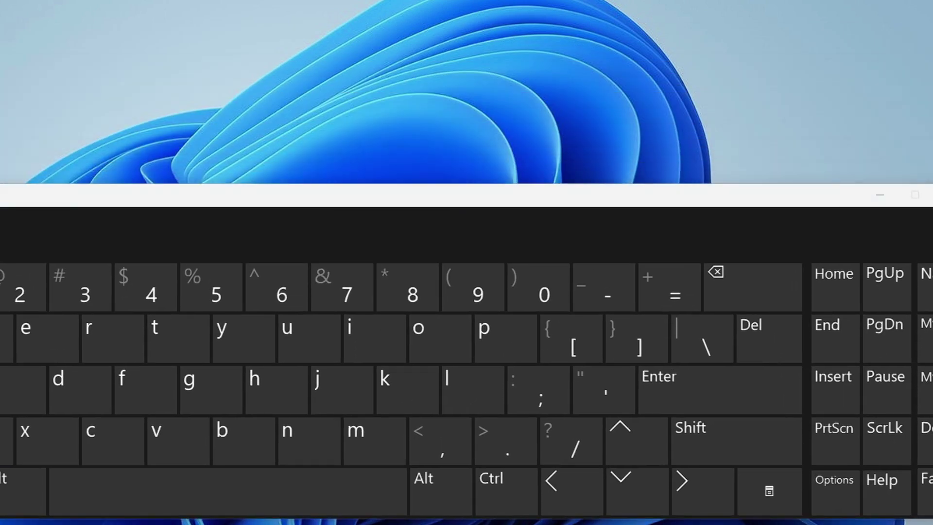
pyautogui.press('super+s')
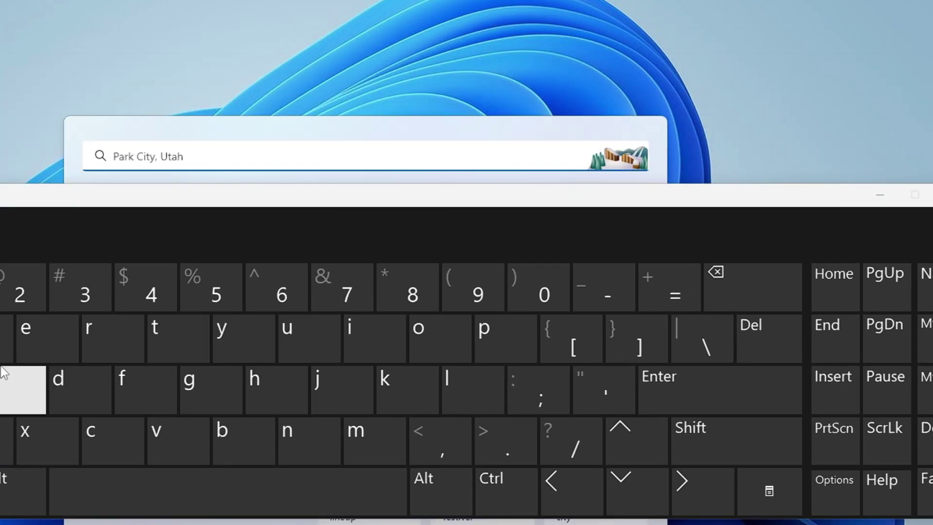
pyautogui.click(179, 337)
pyautogui.click(1, 386)
pyautogui.click(19, 384)
pyautogui.click(407, 389)
pyautogui.click(250, 492)
pyautogui.click(17, 380)
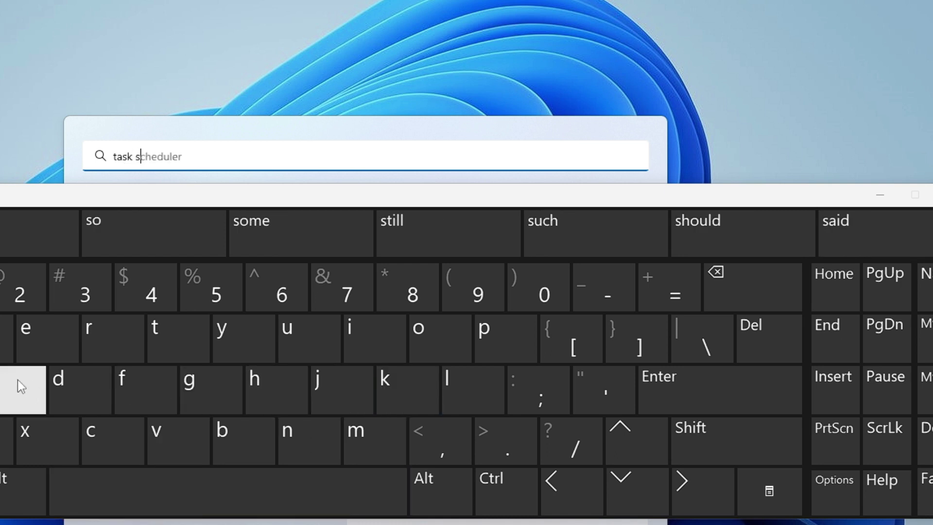
pyautogui.moveTo(266, 195); pyautogui.dragTo(243, 355)
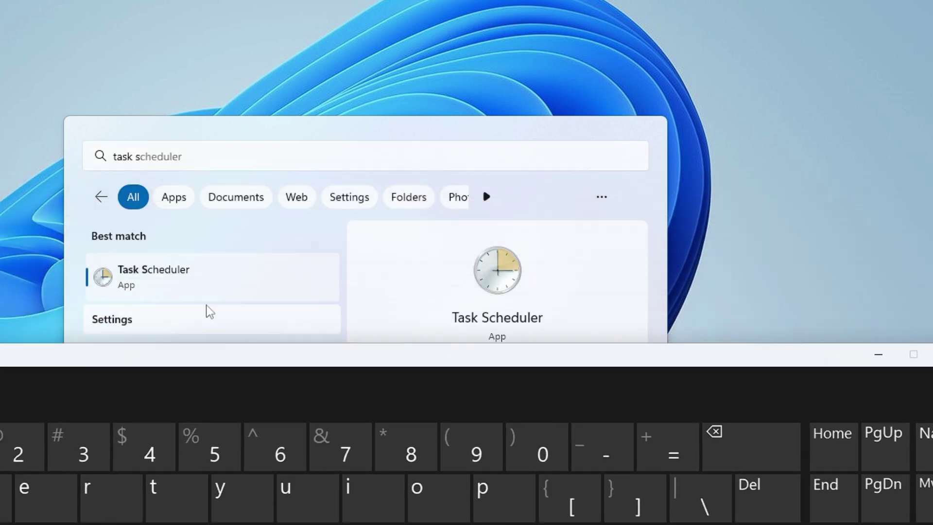
pyautogui.click(186, 276)
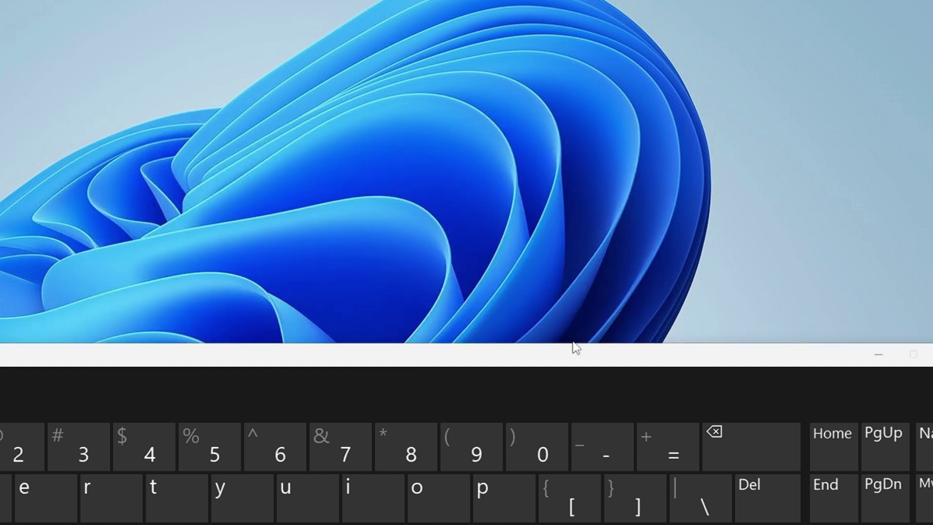
# Step: Minimize the on-screen keyboard and expand Task Scheduler Library > Microsoft > Windows
pyautogui.click(878, 354)
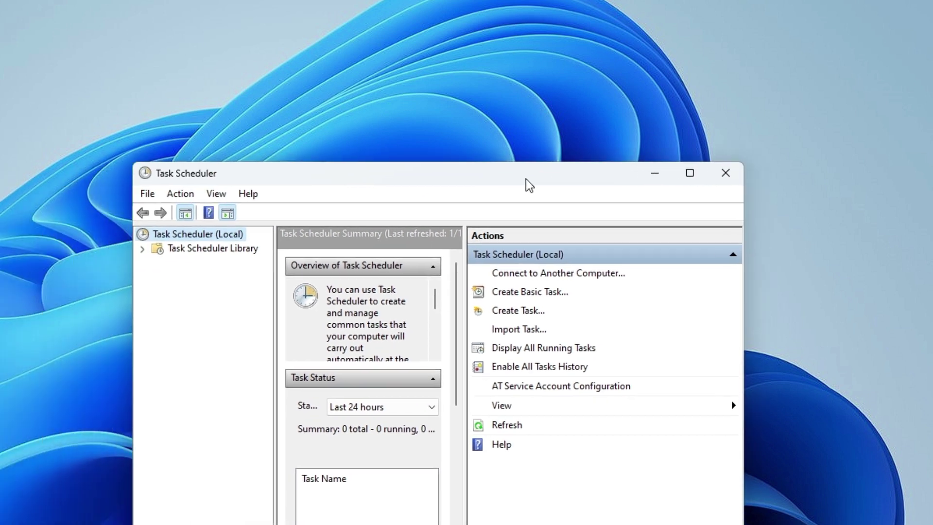
pyautogui.click(197, 250)
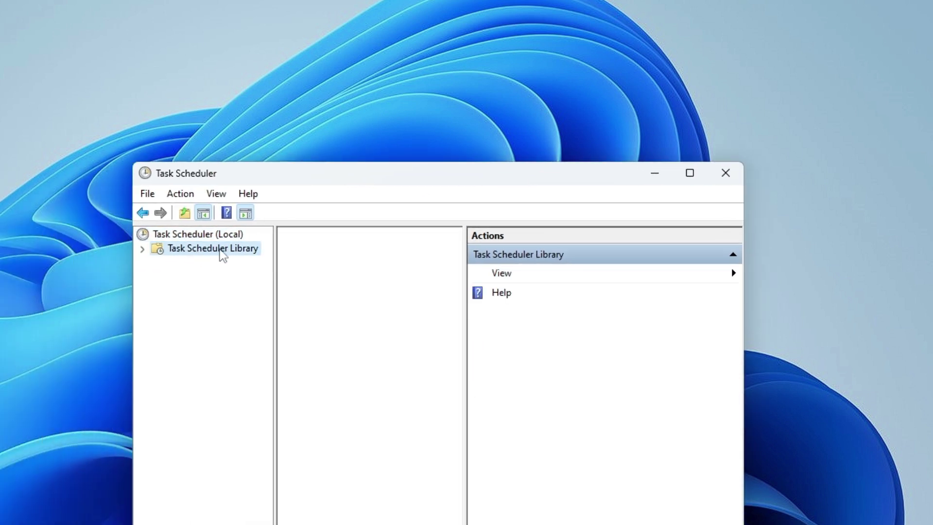
pyautogui.doubleClick(225, 250)
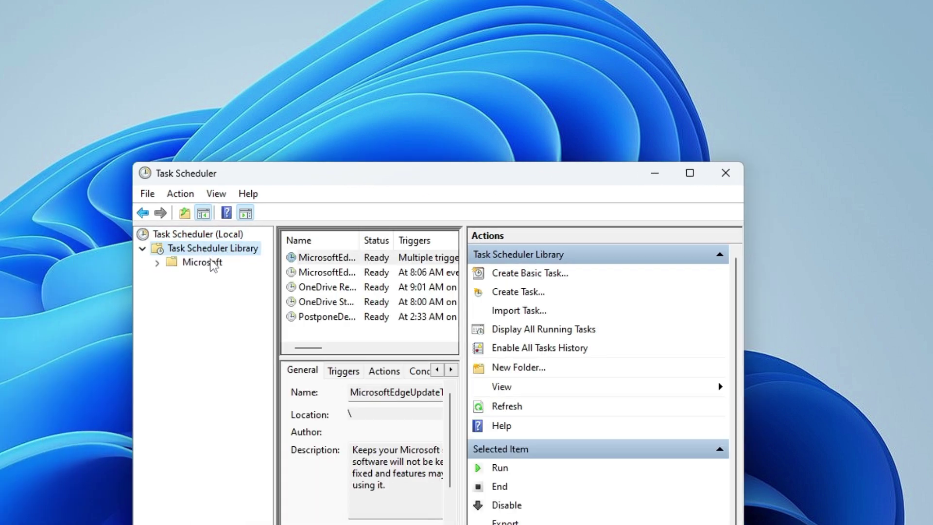
pyautogui.doubleClick(211, 262)
pyautogui.doubleClick(216, 290)
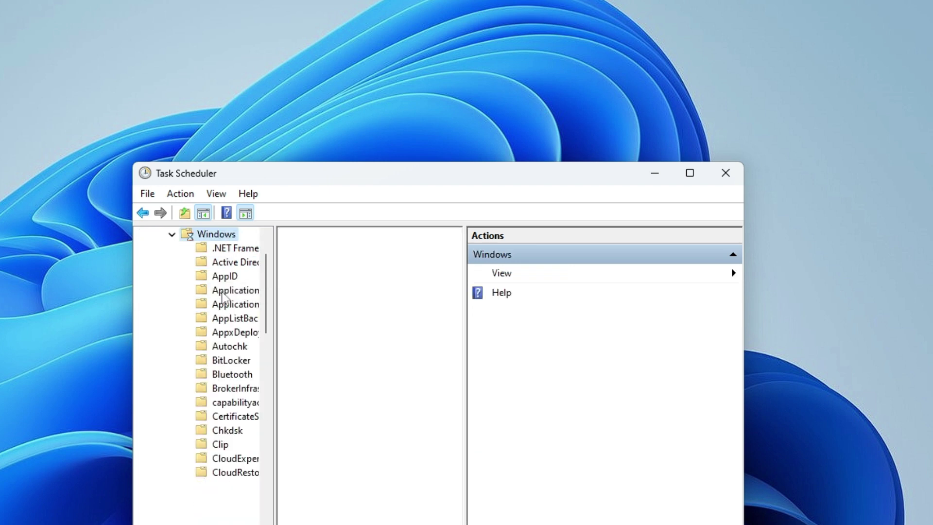
pyautogui.click(214, 381)
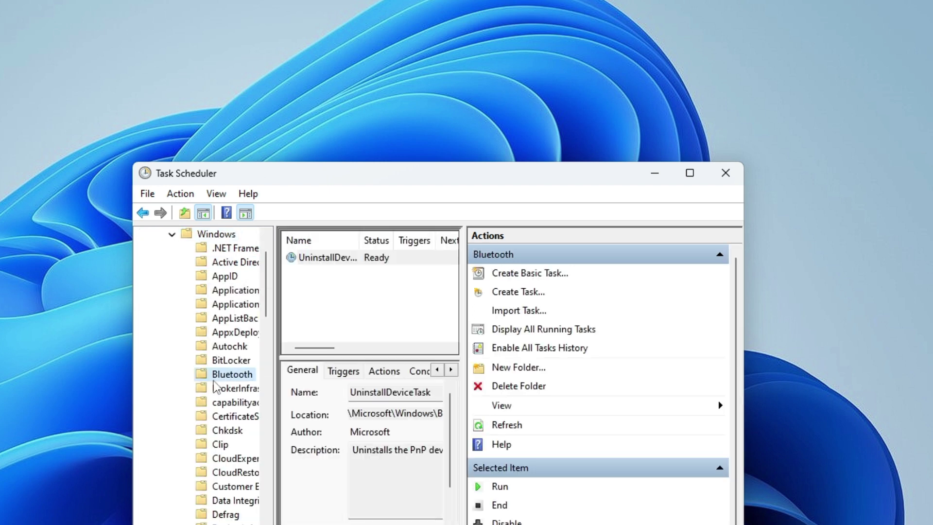
# Step: Run the MsCtfMonitor task in TextServicesFramework, then close Task Scheduler
pyautogui.scroll(-4, 234, 401)
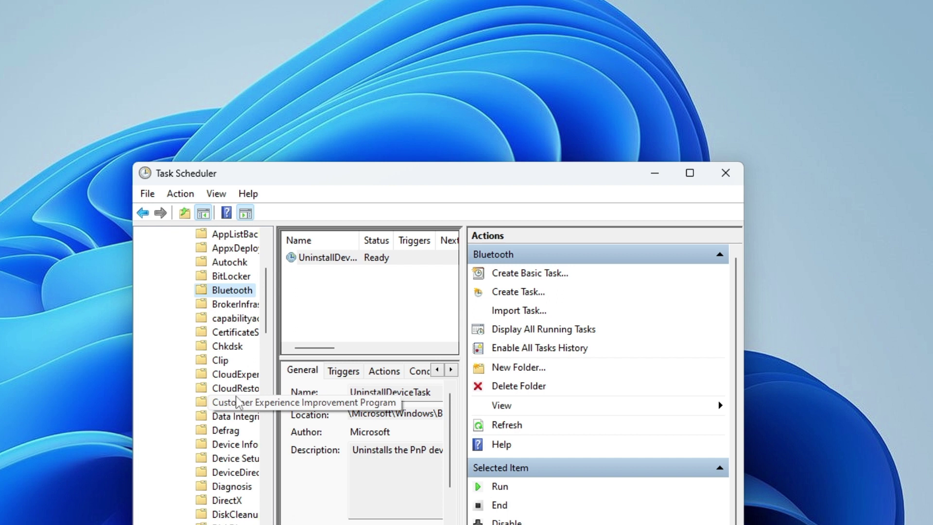
pyautogui.scroll(-11, 235, 403)
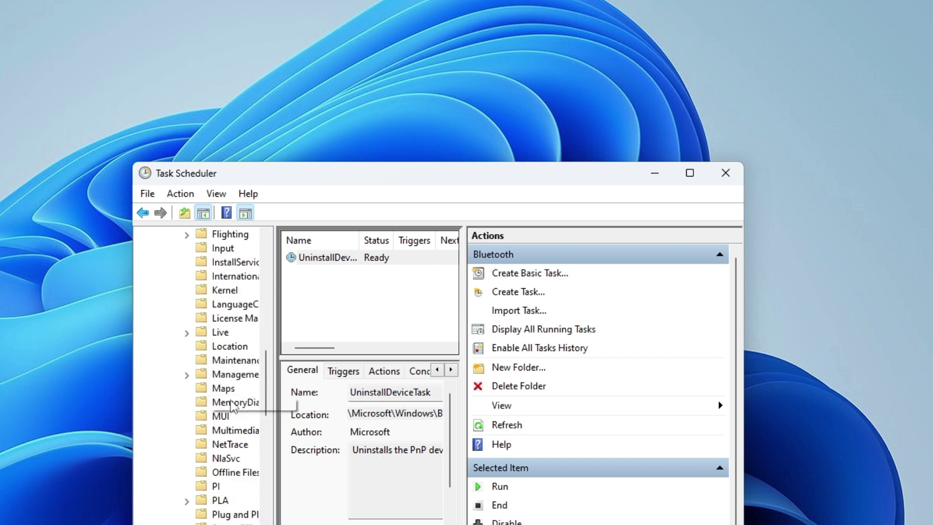
pyautogui.scroll(-10, 233, 403)
pyautogui.click(210, 319)
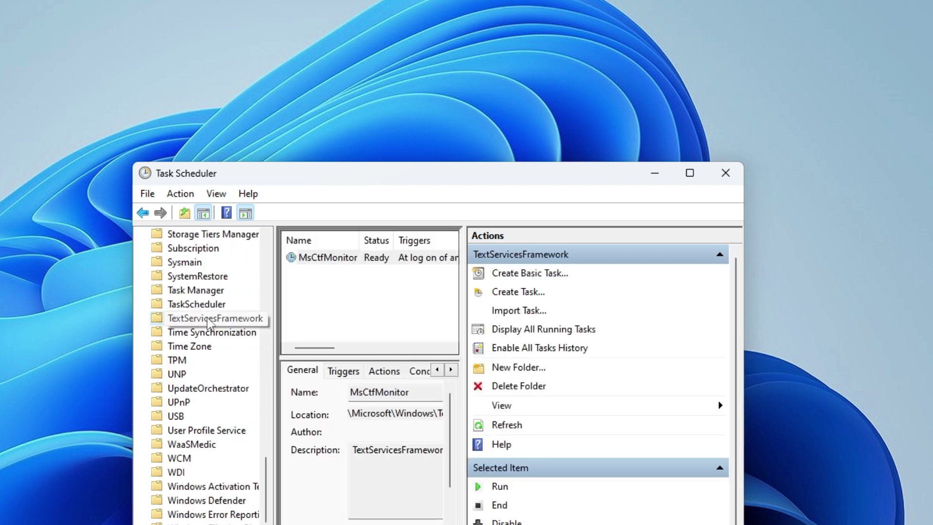
pyautogui.click(502, 488)
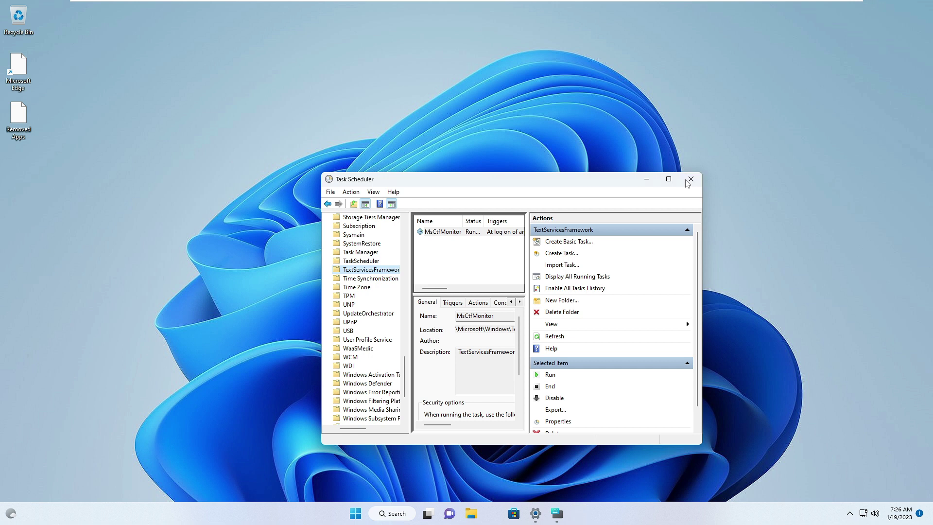
pyautogui.click(724, 174)
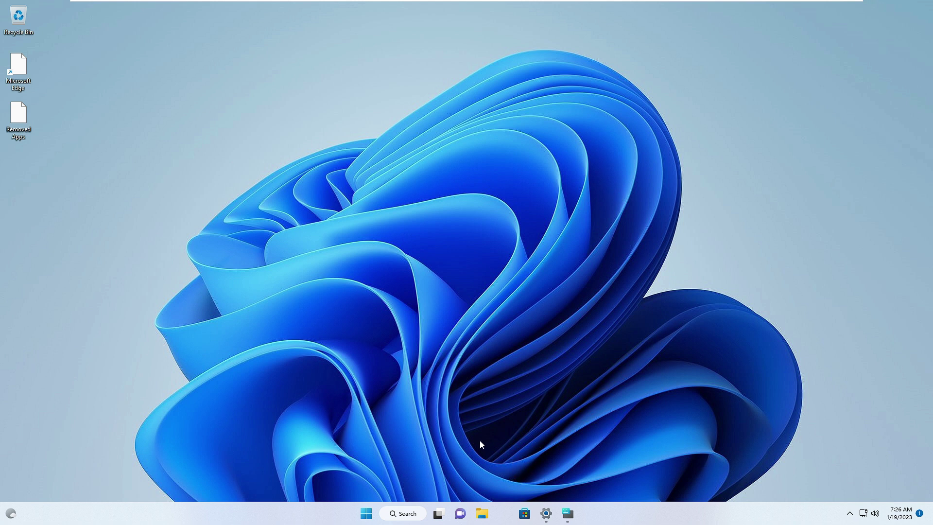
# Step: Search 'updat' with the on-screen keyboard and open Windows Update settings
pyautogui.click(569, 513)
pyautogui.moveTo(550, 298); pyautogui.dragTo(577, 231)
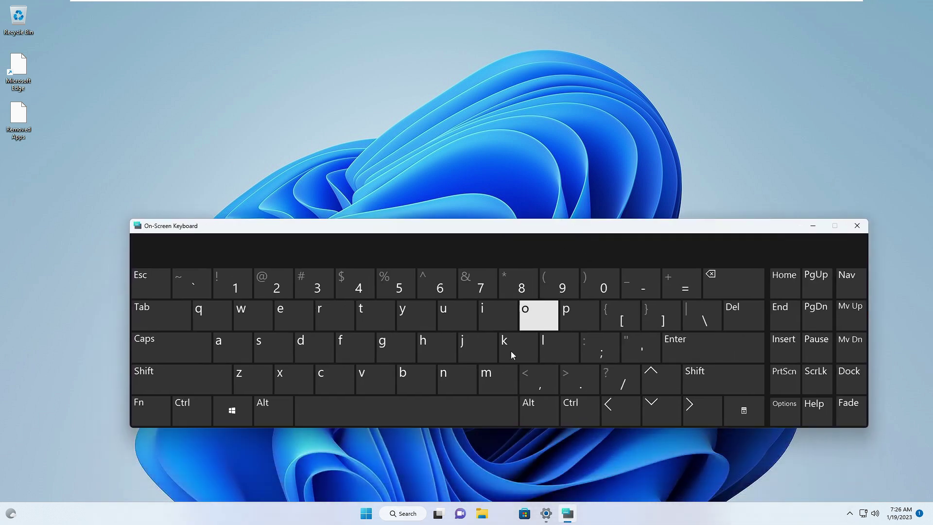
pyautogui.click(407, 515)
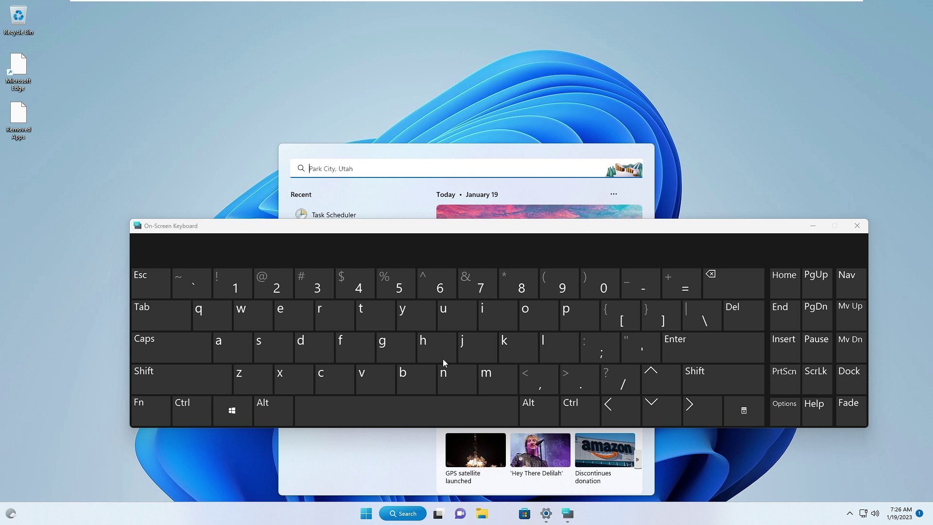
pyautogui.click(470, 319)
pyautogui.click(579, 316)
pyautogui.click(308, 347)
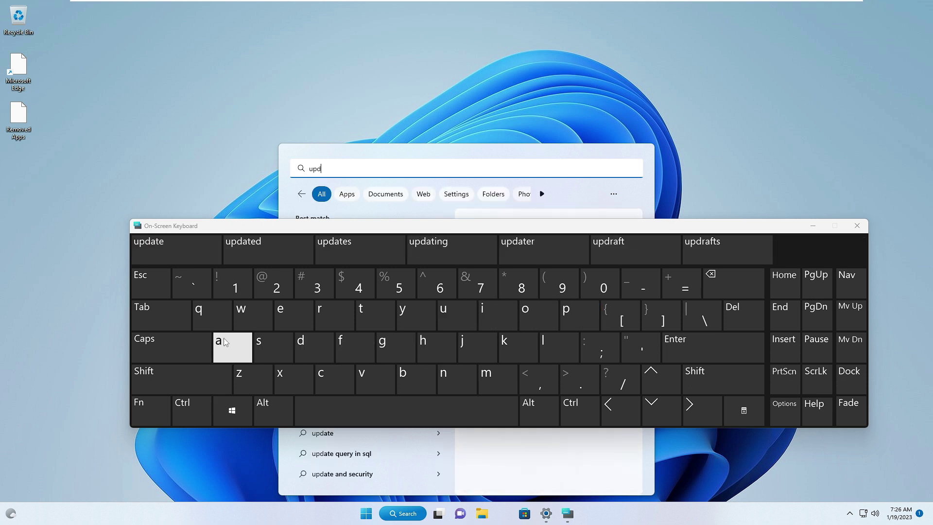
pyautogui.click(233, 346)
pyautogui.click(362, 315)
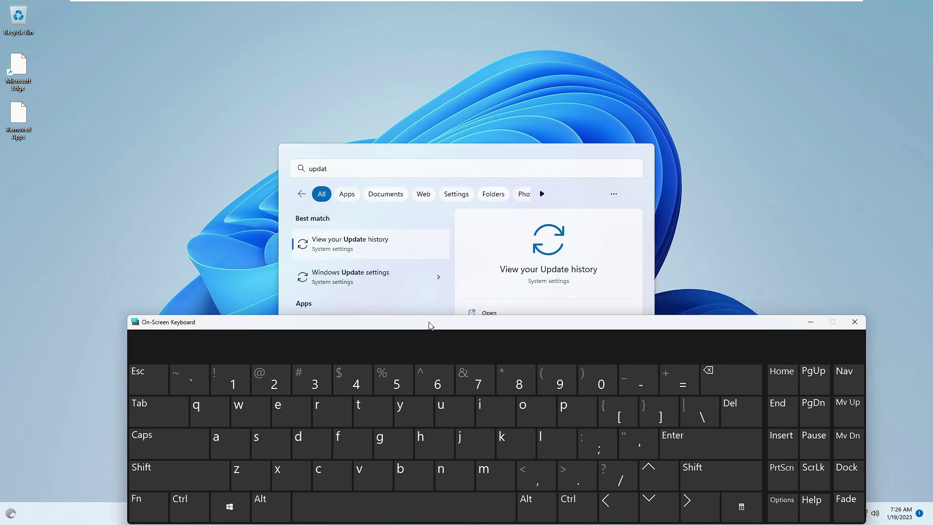
pyautogui.click(367, 281)
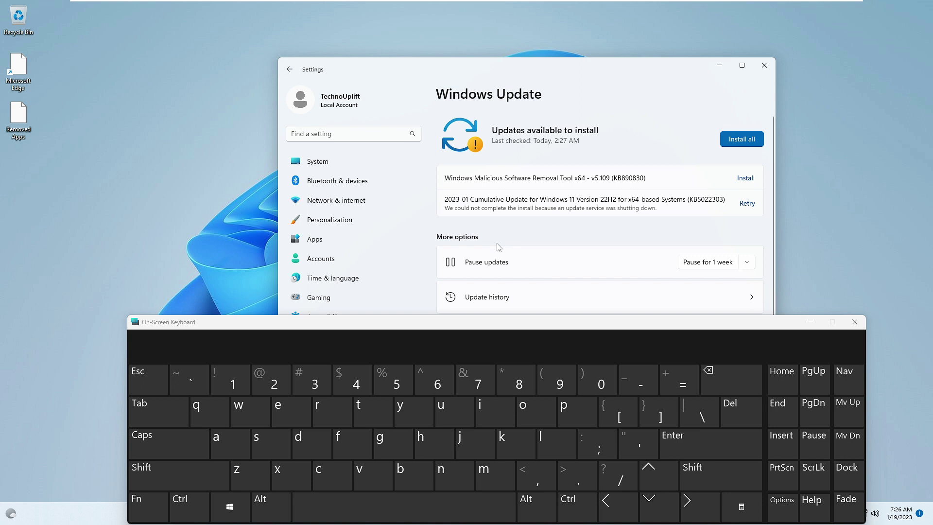
# Step: Close the Windows Update page after reviewing the two available updates, including KB5022303
pyautogui.click(764, 65)
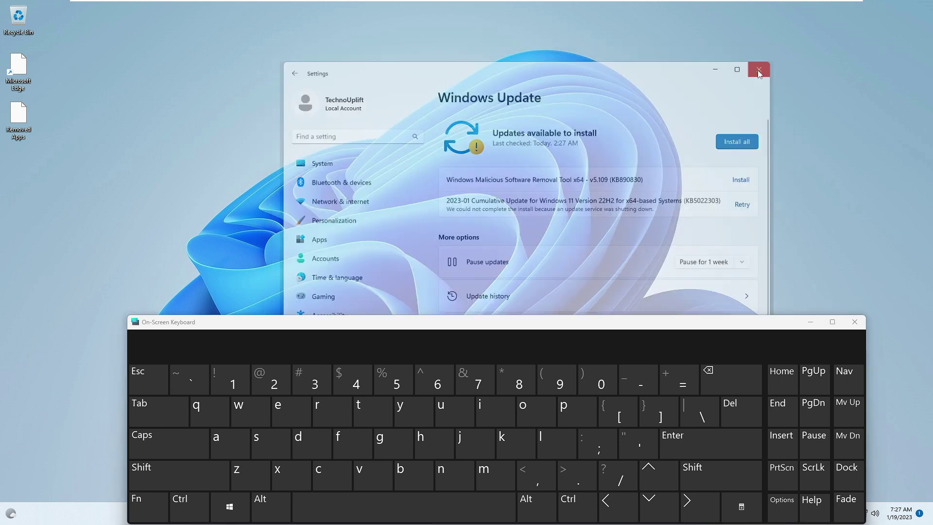